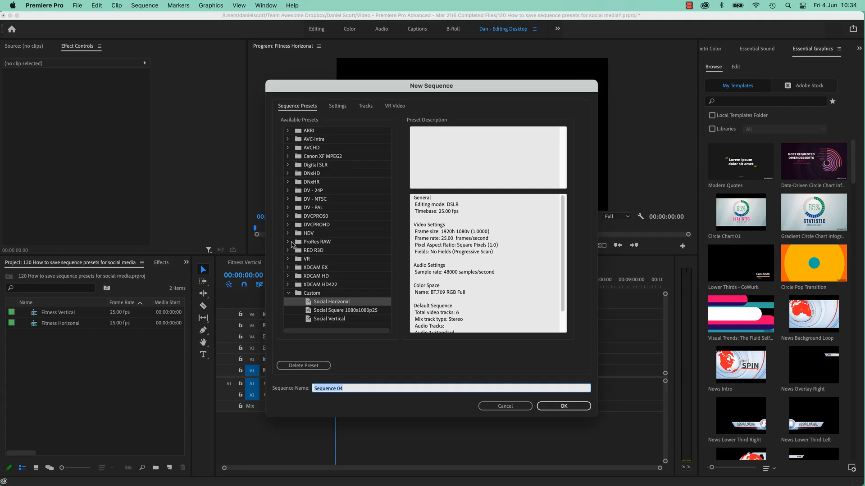
pyautogui.click(335, 321)
pyautogui.click(327, 312)
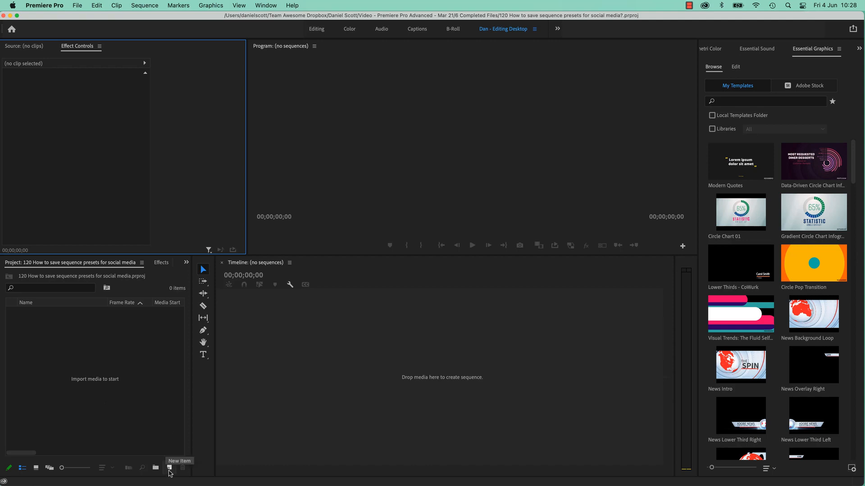
# Start a new sequence based on the DSLR 1080p25 preset and set its frame size to 1080 horizontal by 1920 vertical.
pyautogui.click(75, 5)
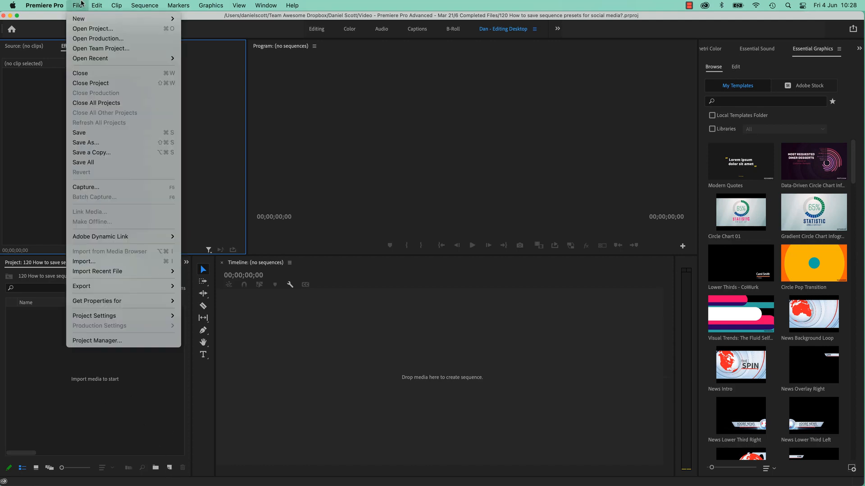
pyautogui.moveTo(90, 18)
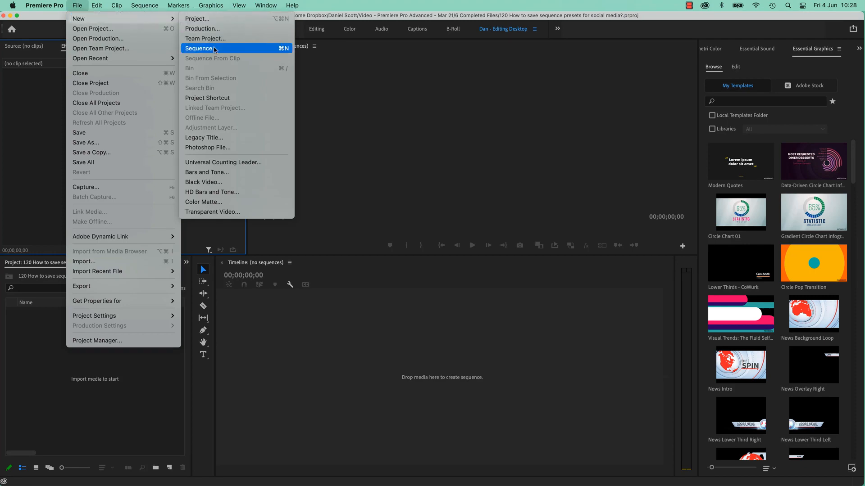
pyautogui.click(243, 51)
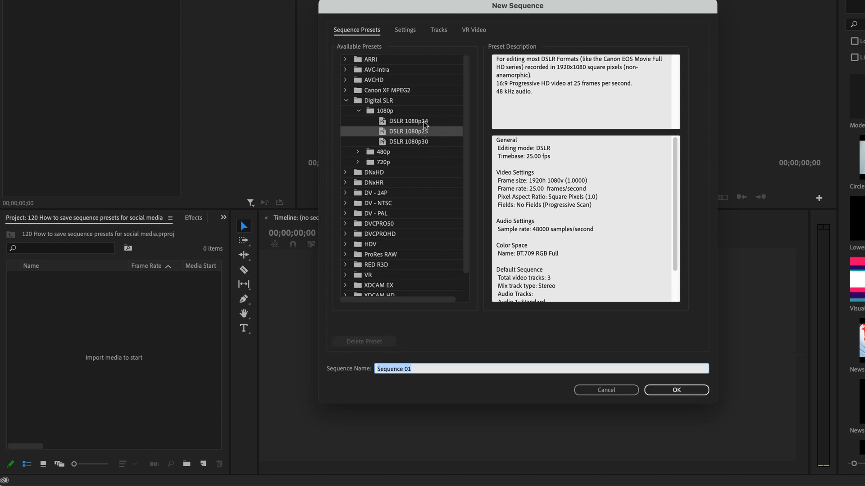
pyautogui.click(407, 30)
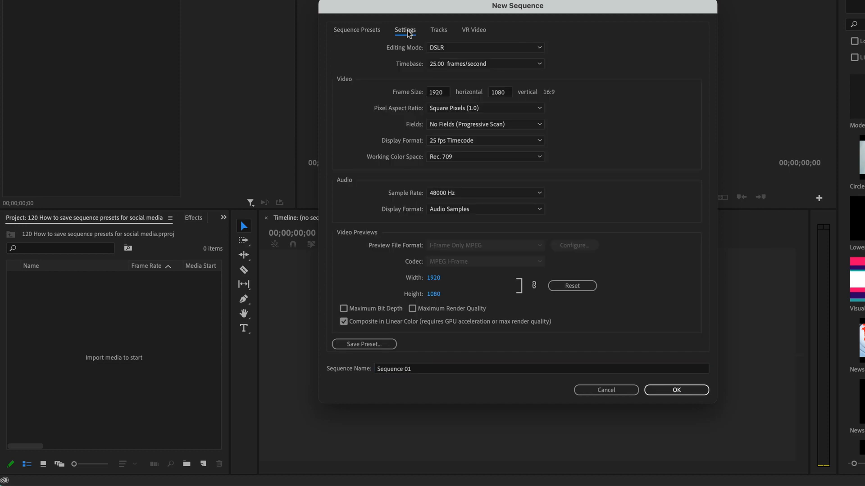
pyautogui.doubleClick(443, 92)
pyautogui.write('1080')
pyautogui.press('Tab')
pyautogui.write('10')
pyautogui.press('BackSpace')
pyautogui.write('920')
pyautogui.click(625, 134)
# Set the vertical sequence to 6 video tracks and delete the Audio 3 track.
pyautogui.click(439, 30)
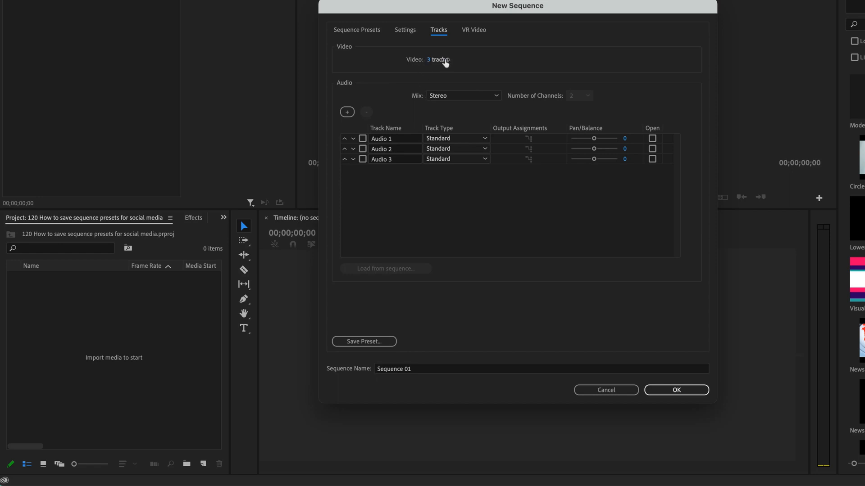
pyautogui.click(430, 61)
pyautogui.click(472, 63)
pyautogui.click(363, 159)
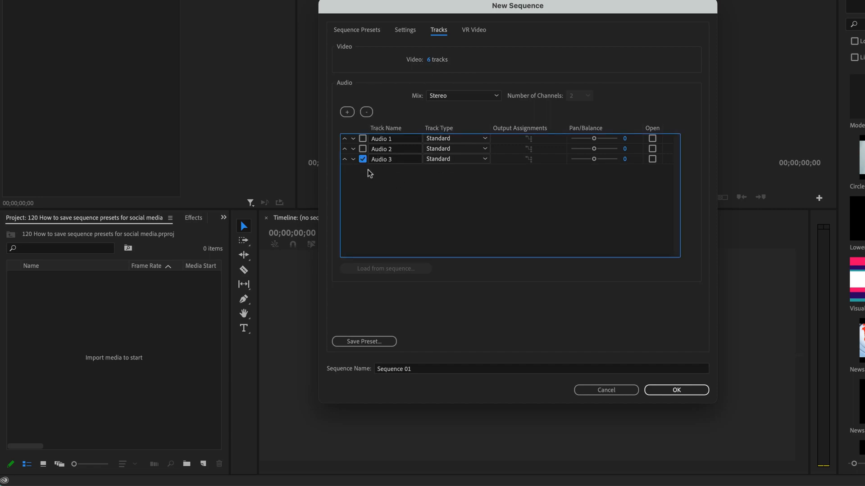
pyautogui.click(366, 112)
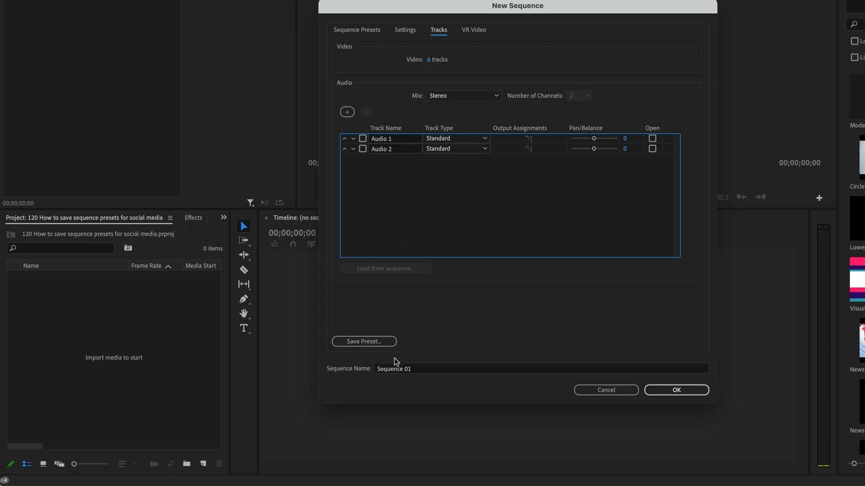
# Save the setup as preset "Social Vertical" with description "Tiktok, iG Stories, YT Stories, Fleets, FB Stories", overwriting the existing preset.
pyautogui.click(380, 344)
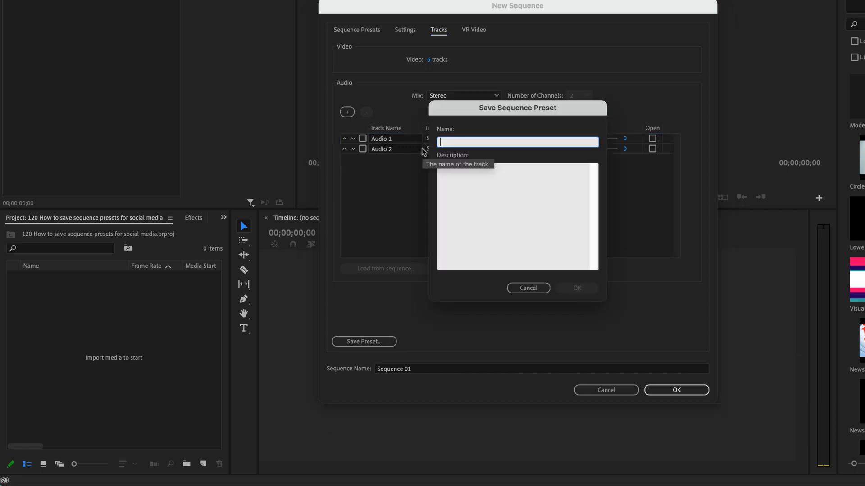
pyautogui.write('Social Vert')
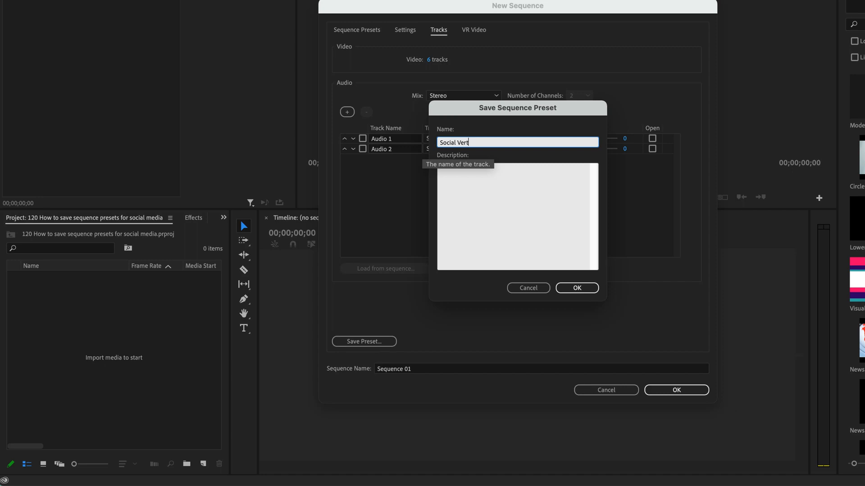
pyautogui.write('ical')
pyautogui.click(471, 210)
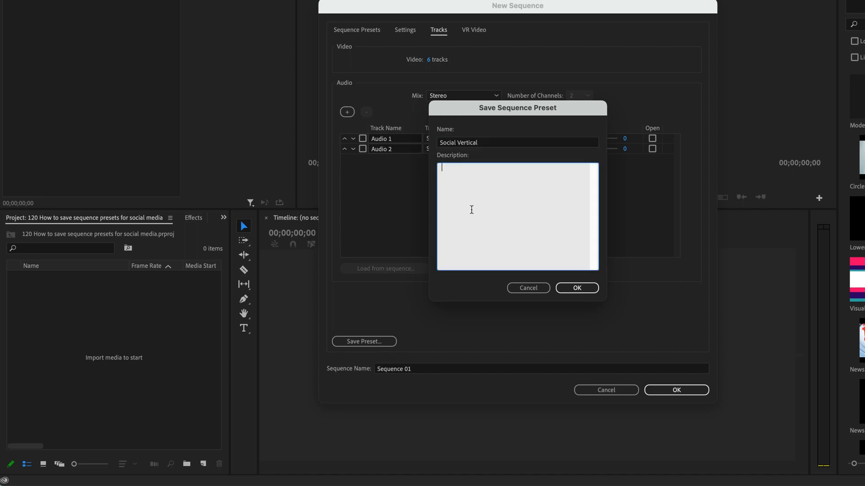
pyautogui.write('Tiktok, iG Stories, YT Stories, Fleets, FB ')
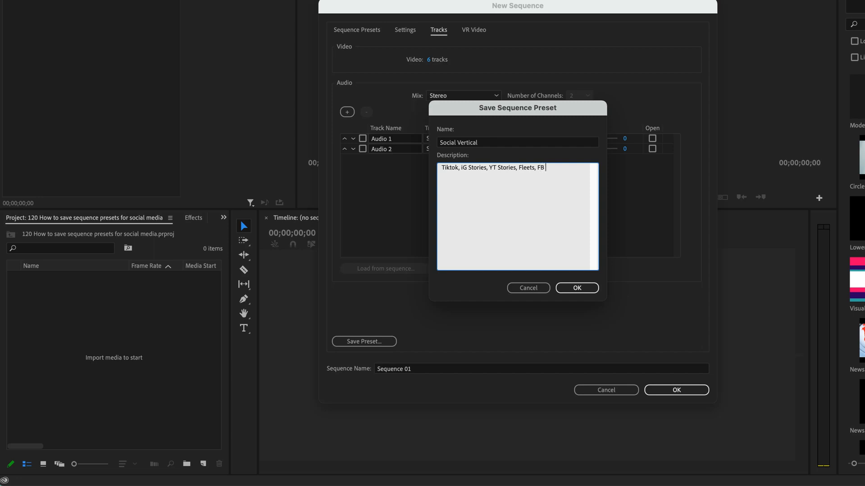
pyautogui.write('Stories')
pyautogui.click(577, 289)
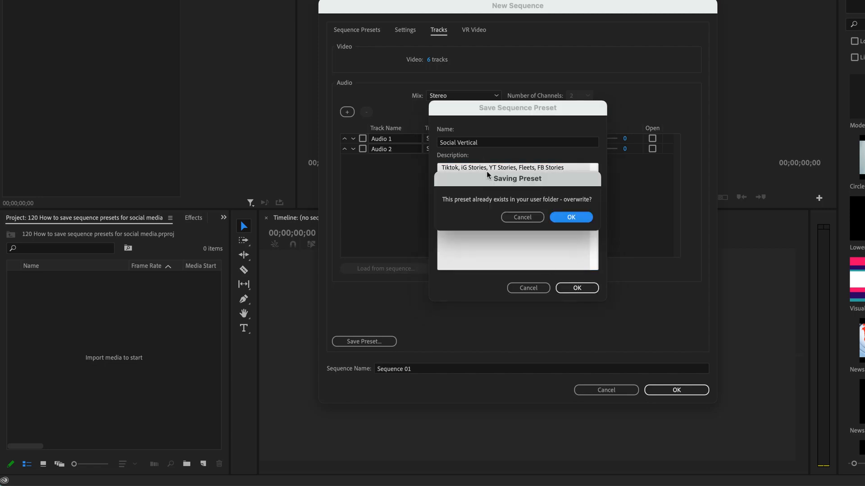
pyautogui.click(572, 219)
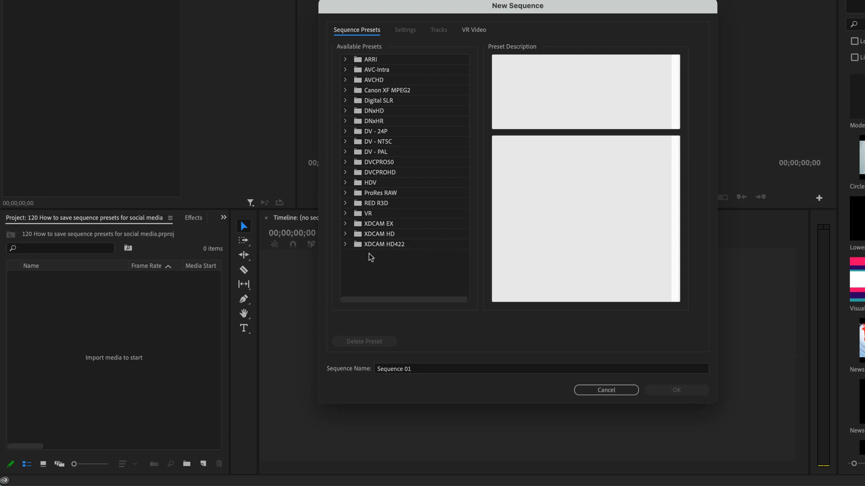
# Create Sequence 01 from the custom Social Vertical preset.
pyautogui.scroll(-3, 391, 269)
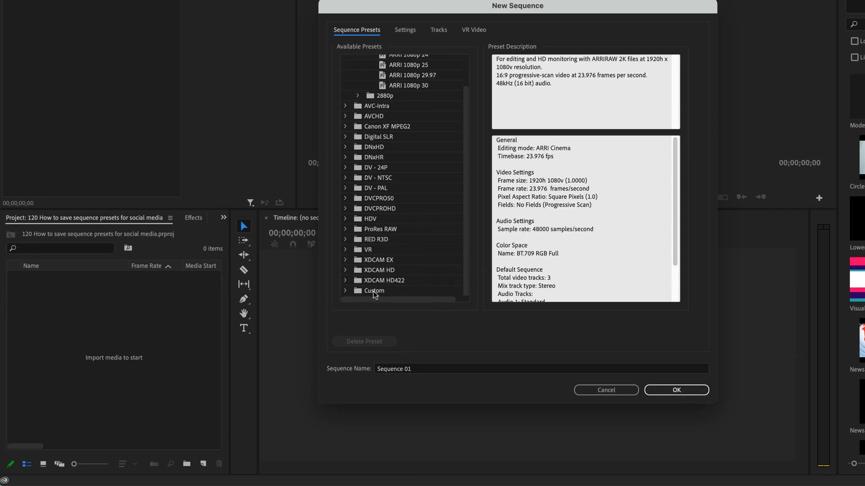
pyautogui.click(345, 290)
pyautogui.scroll(-1, 396, 279)
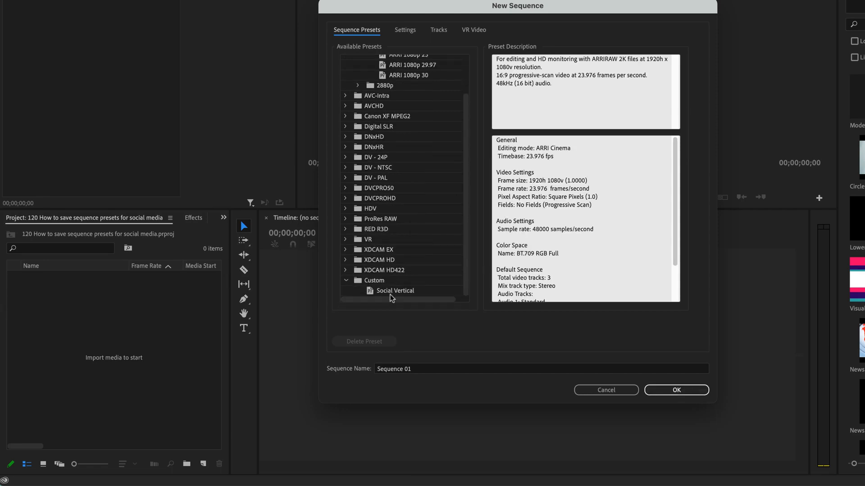
pyautogui.click(396, 291)
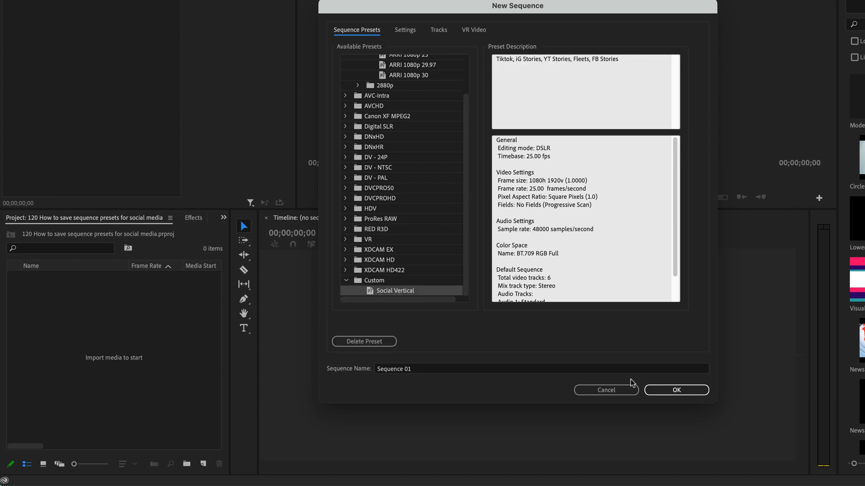
pyautogui.click(669, 389)
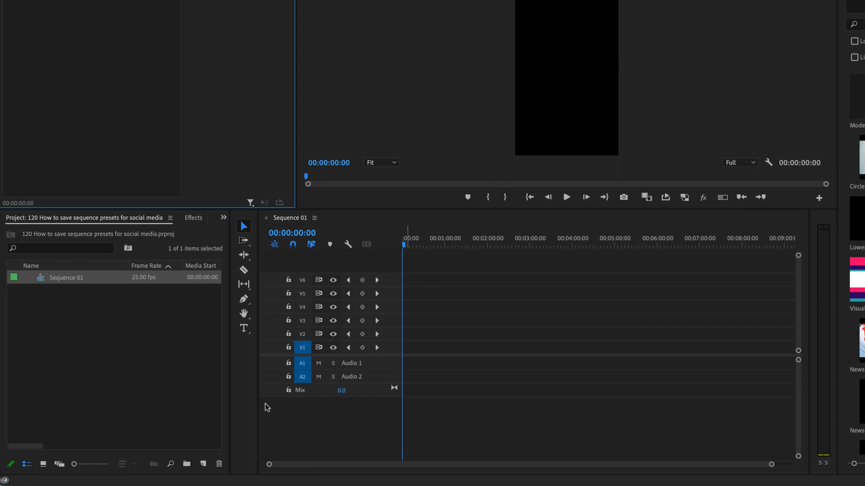
# Start another new sequence from the Social Vertical settings and set its vertical frame size to 1080.
pyautogui.click(204, 465)
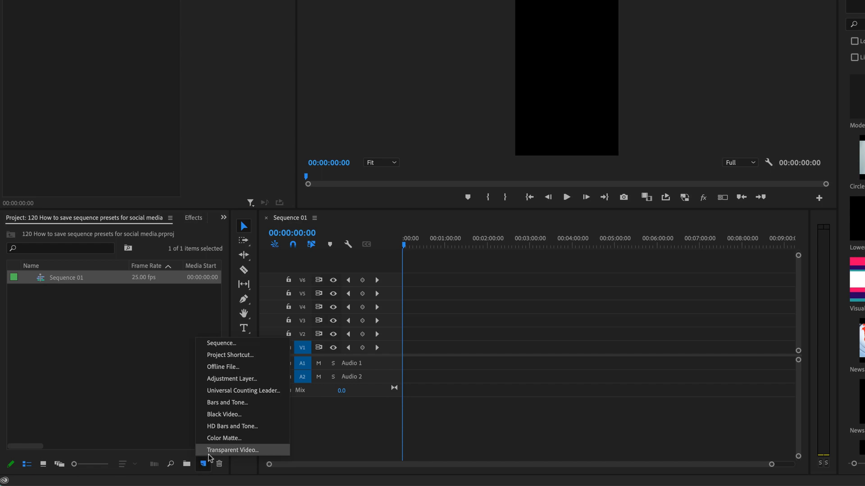
pyautogui.click(223, 343)
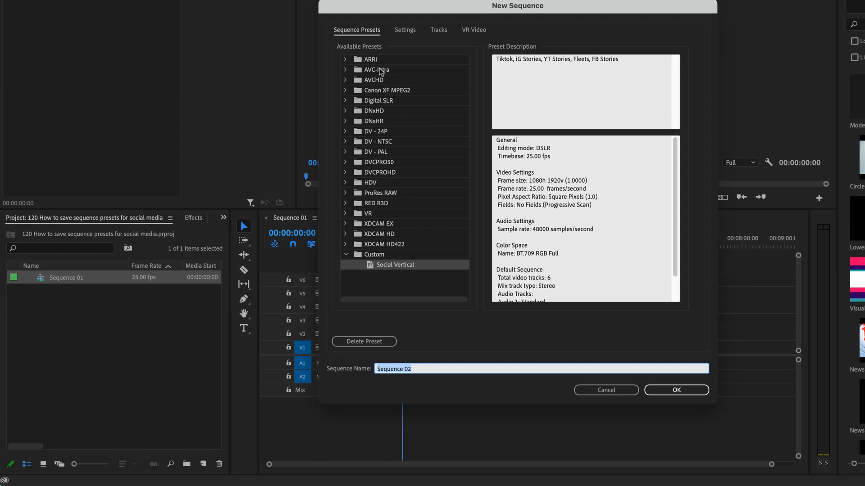
pyautogui.click(405, 31)
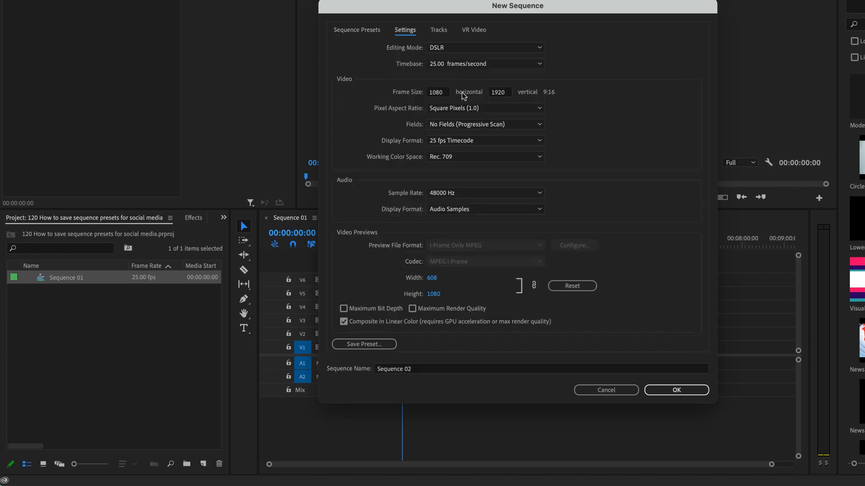
pyautogui.click(502, 92)
pyautogui.write('1080')
pyautogui.press('Tab')
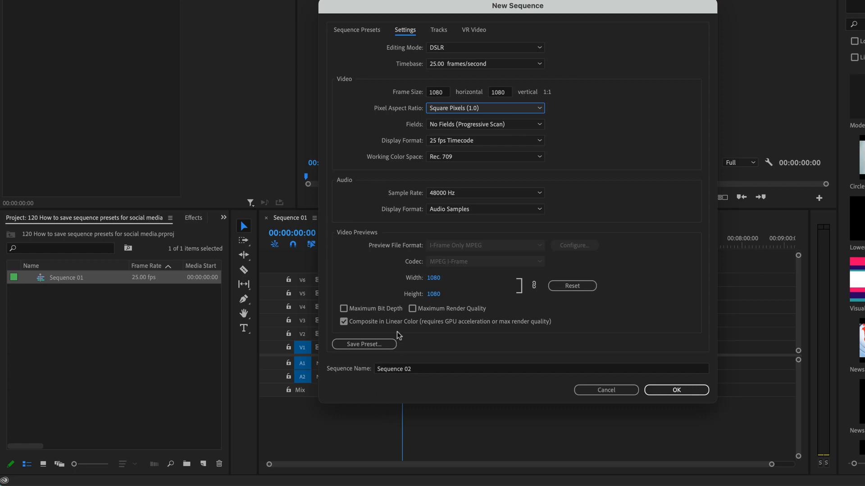
# Save the square settings as a sequence preset named "Social Square 1080x1080p25".
pyautogui.click(369, 345)
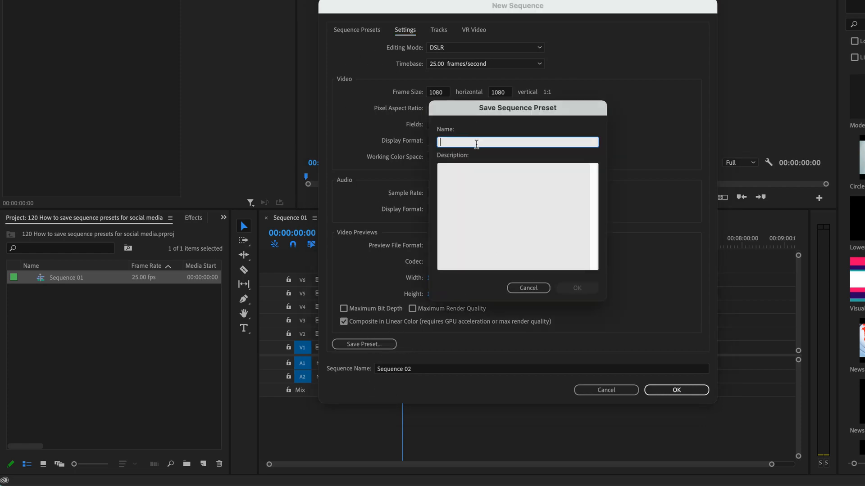
pyautogui.write('Social Square 10')
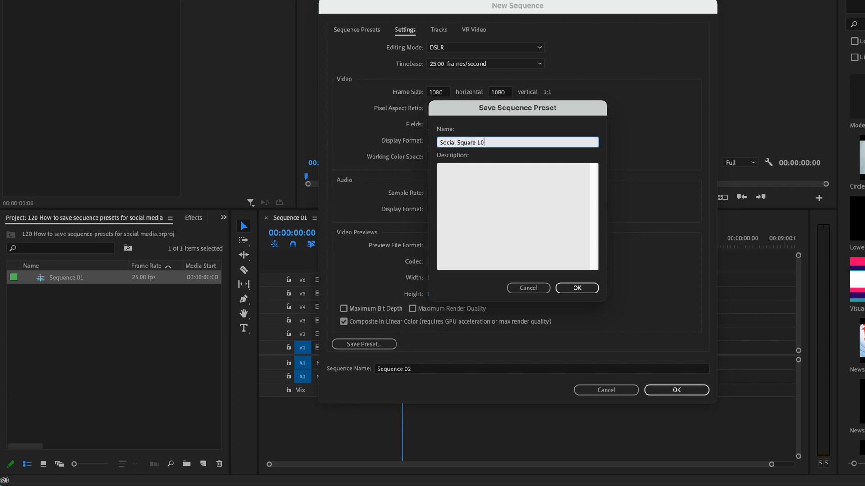
pyautogui.write('80x1080p25')
pyautogui.click(577, 287)
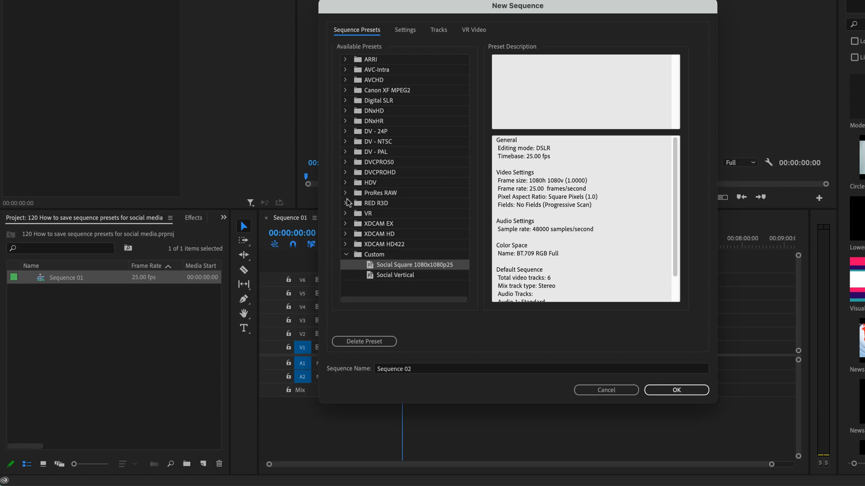
# Choose the DSLR 1080p25 preset from Digital SLR 1080p as the new base and review its settings.
pyautogui.click(345, 101)
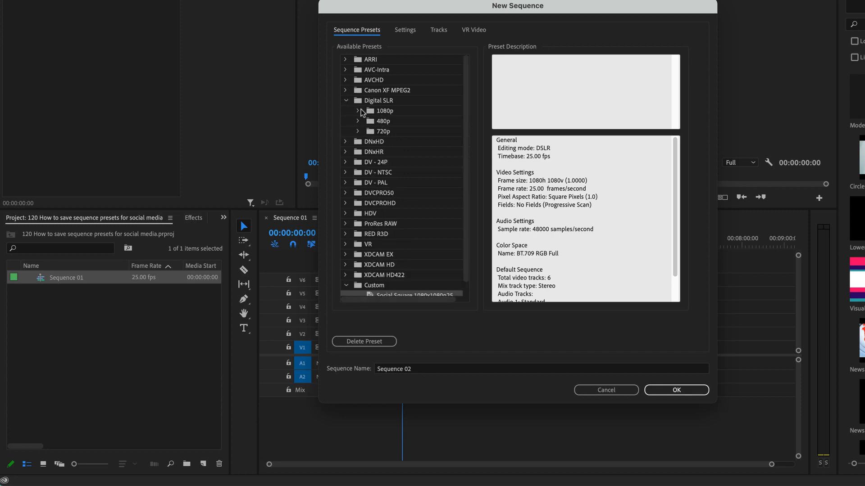
pyautogui.click(359, 110)
pyautogui.click(399, 131)
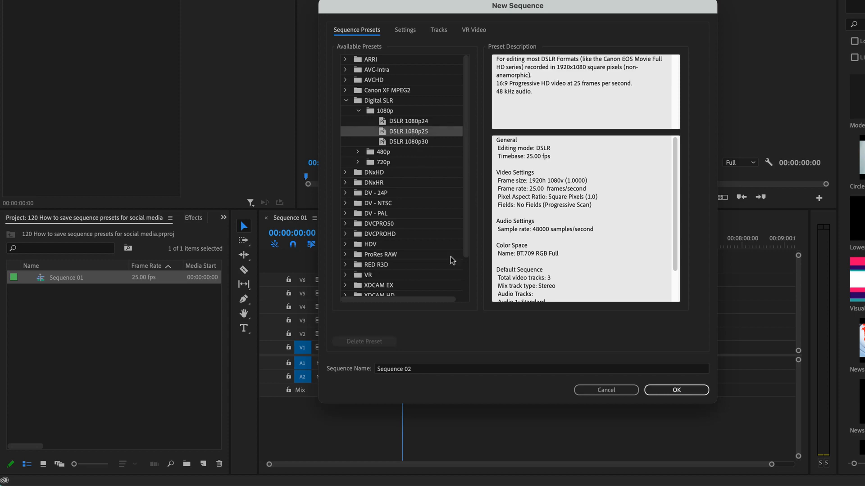
pyautogui.click(407, 30)
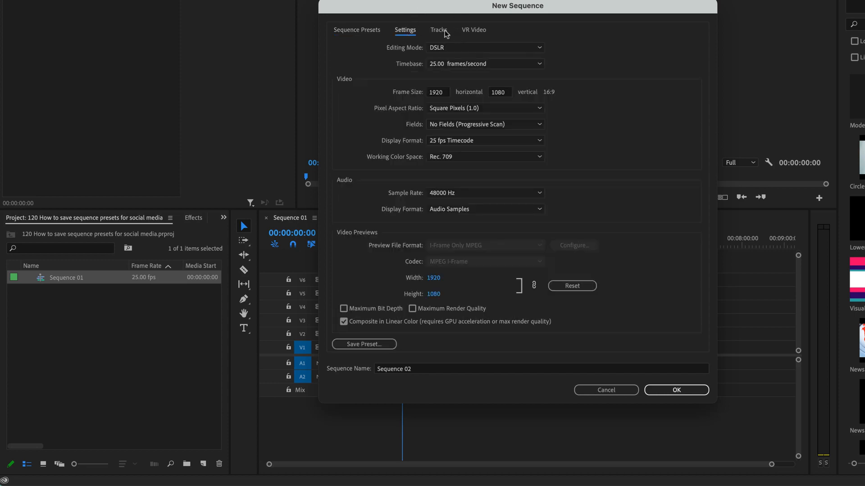
# Give the horizontal 1920 by 1080 setup 6 video tracks and remove its third audio track.
pyautogui.click(441, 30)
pyautogui.click(436, 70)
pyautogui.write('6')
pyautogui.press('Tab')
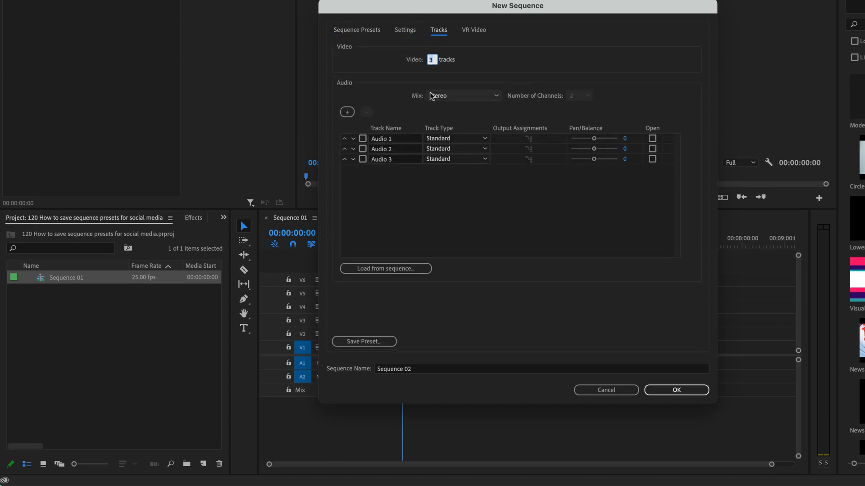
pyautogui.click(363, 159)
pyautogui.click(366, 111)
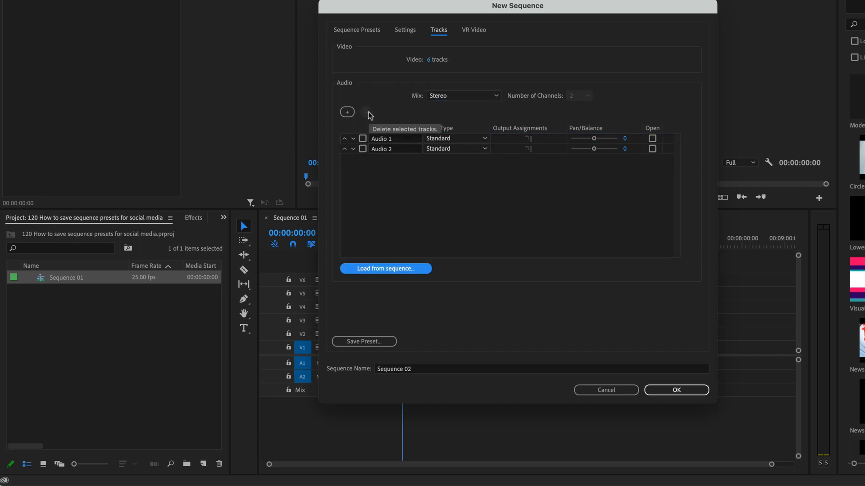
# Save the setup as a sequence preset named "Social Horizonal" and compare it with the Social Vertical preset.
pyautogui.click(364, 342)
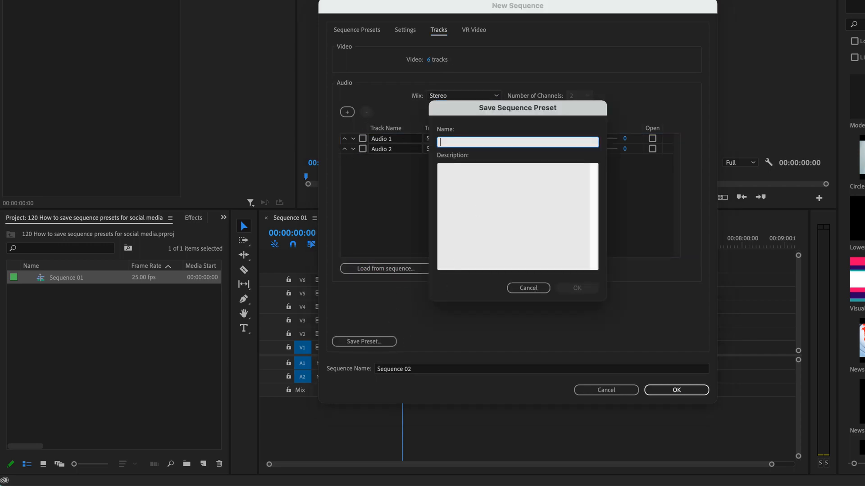
pyautogui.write('Social Horizonal')
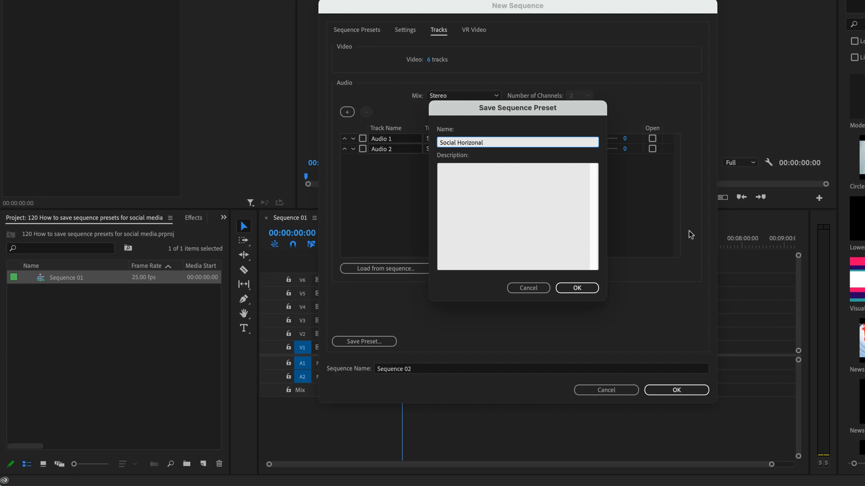
pyautogui.click(576, 288)
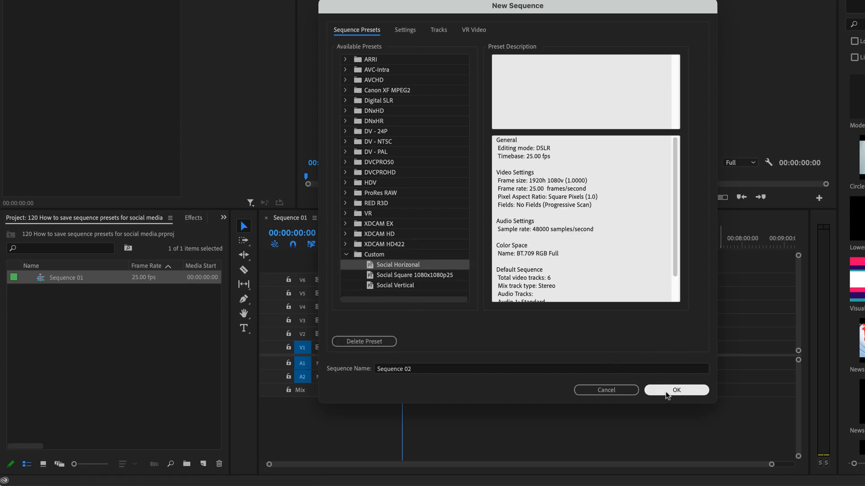
pyautogui.click(394, 286)
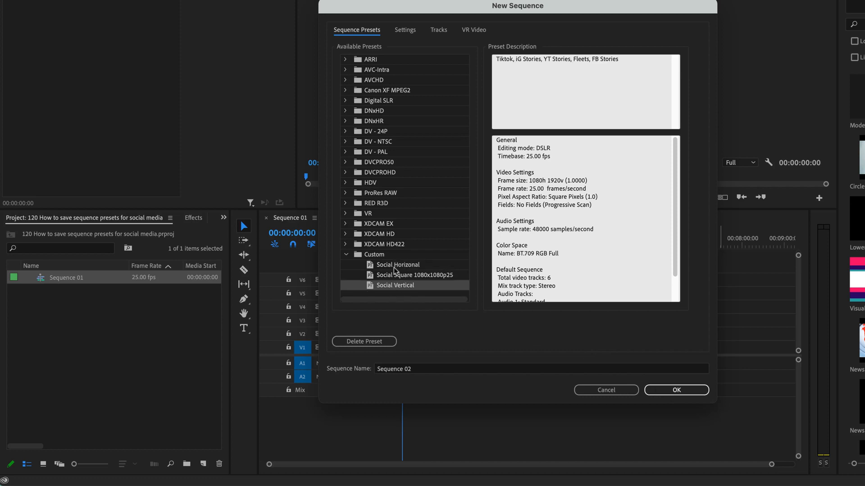
pyautogui.click(394, 267)
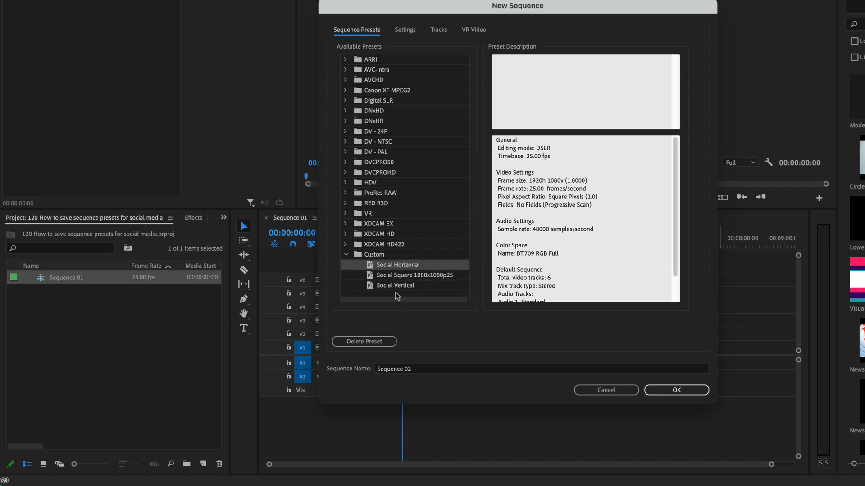
# Create a new sequence from the Social Horizonal preset and rename it "Fitness Horizonal".
pyautogui.click(665, 392)
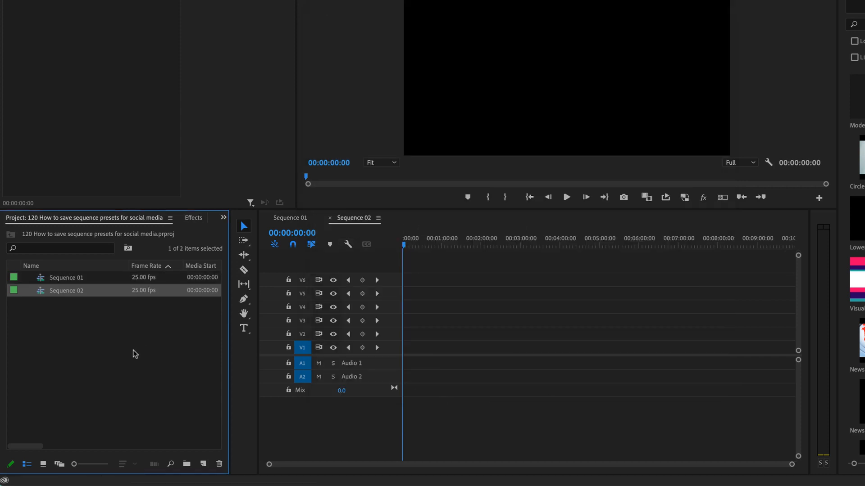
pyautogui.click(67, 292)
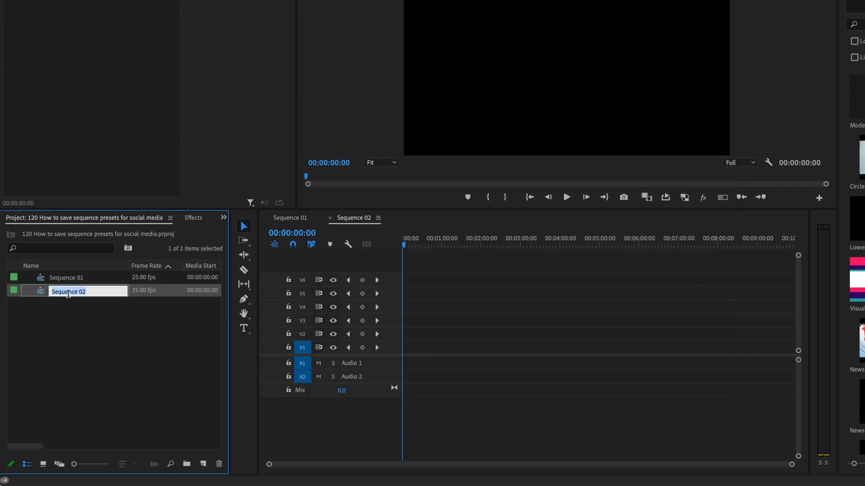
pyautogui.write('Fitness Horizonal')
# Reuse the horizontal sequence's name for Sequence 01, changing its last word so it reads "Fitness Vertical".
pyautogui.tripleClick(68, 293)
pyautogui.hotkey('ctrl', 'c')
pyautogui.click(70, 278)
pyautogui.click(69, 279)
pyautogui.hotkey('ctrl', 'v')
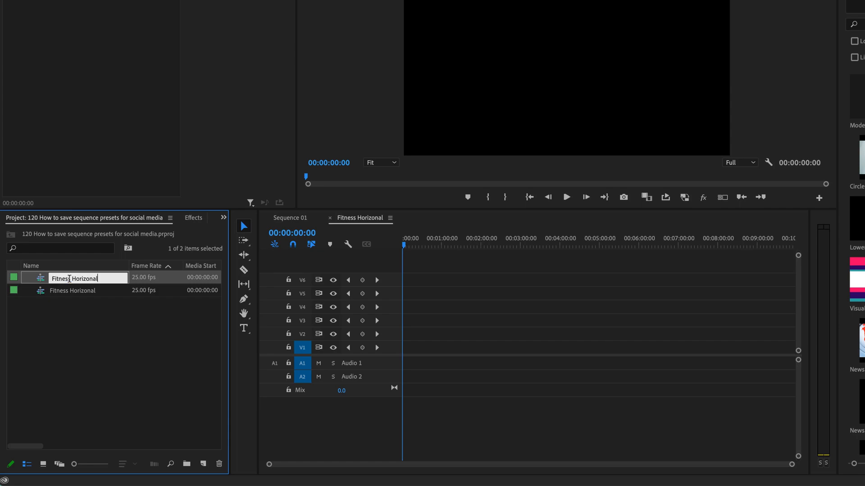
pyautogui.doubleClick(74, 279)
pyautogui.write('Vertic')
pyautogui.press('Return')
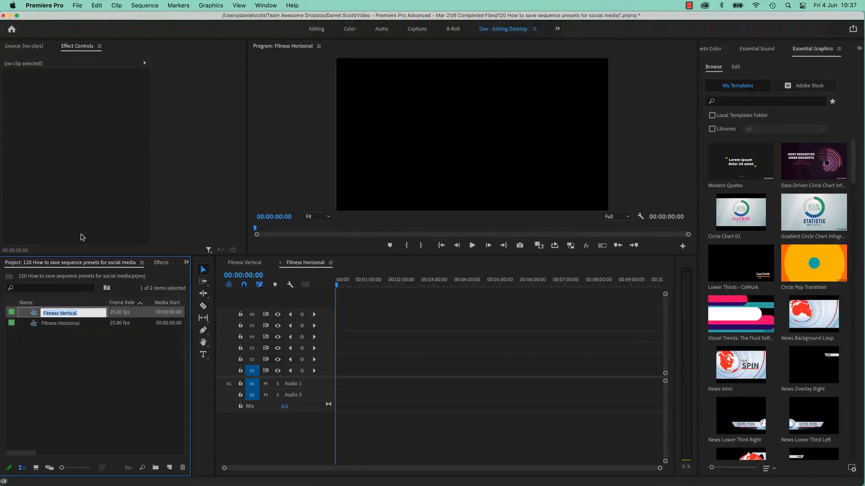
pyautogui.click(100, 331)
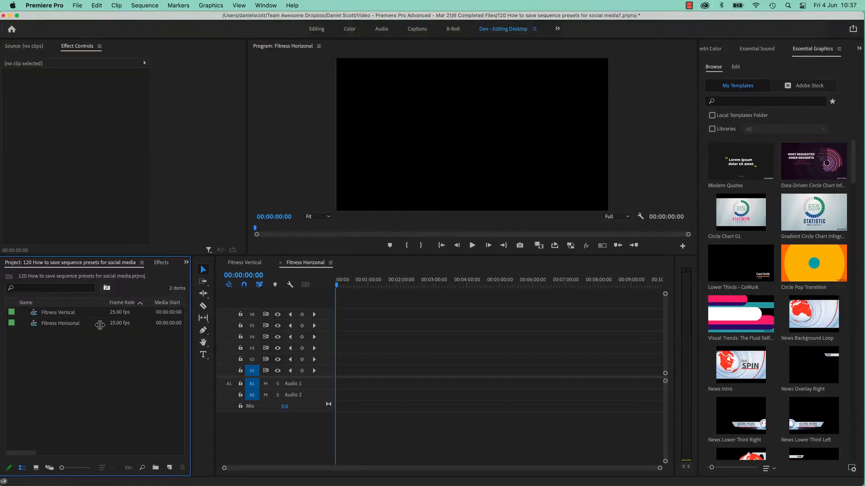
# Start another new sequence and review the Social Horizonal preset's video settings and track layout.
pyautogui.click(145, 5)
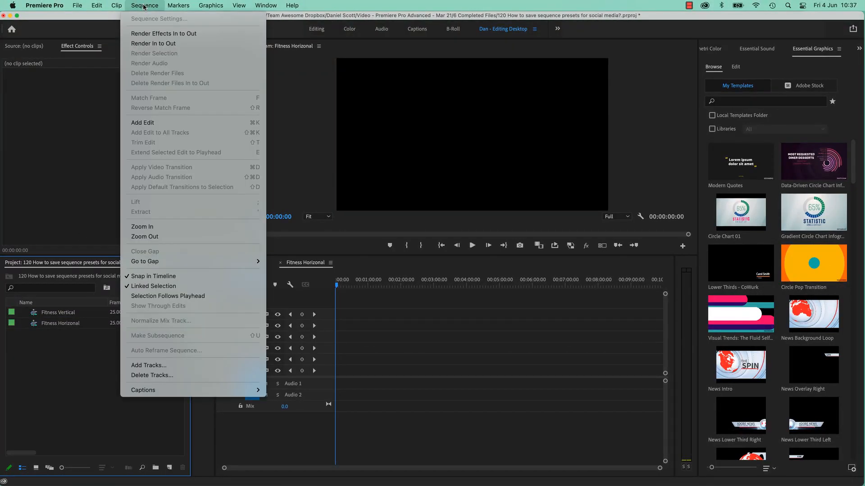
pyautogui.click(34, 377)
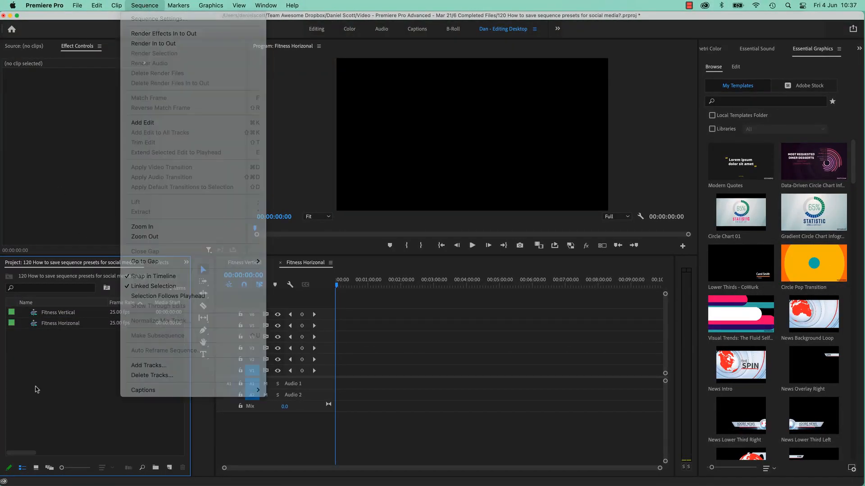
pyautogui.click(169, 468)
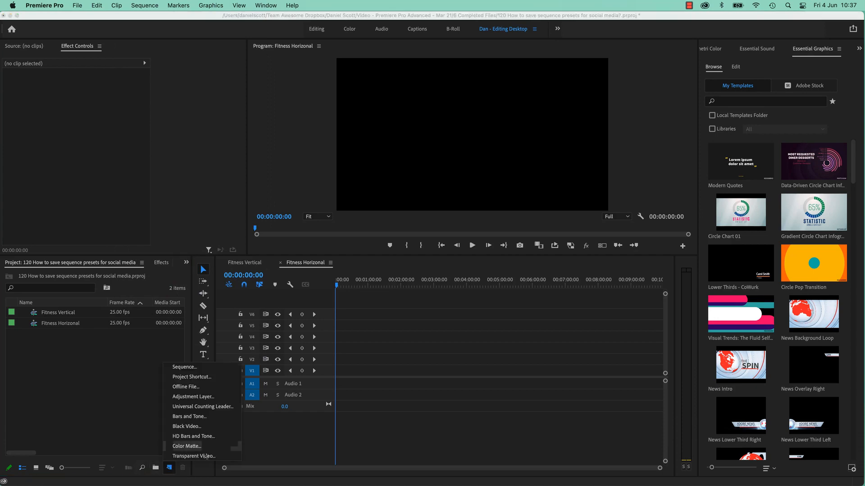
pyautogui.click(207, 366)
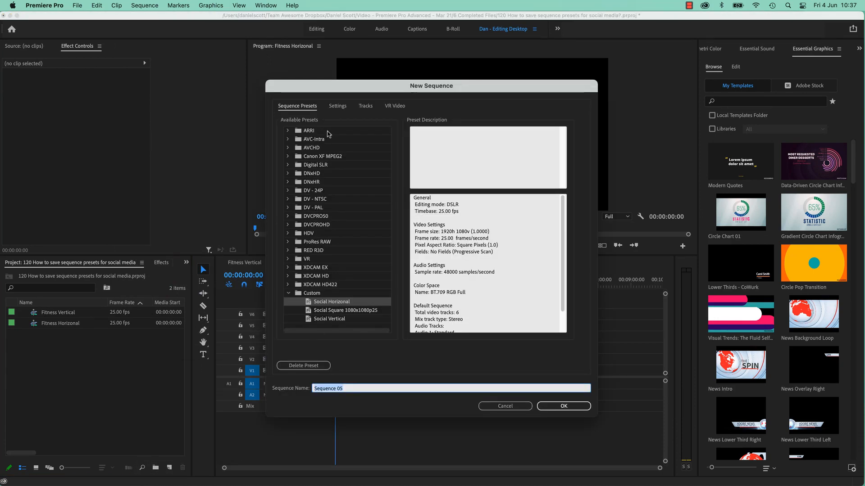
pyautogui.click(338, 107)
pyautogui.click(365, 107)
pyautogui.click(337, 106)
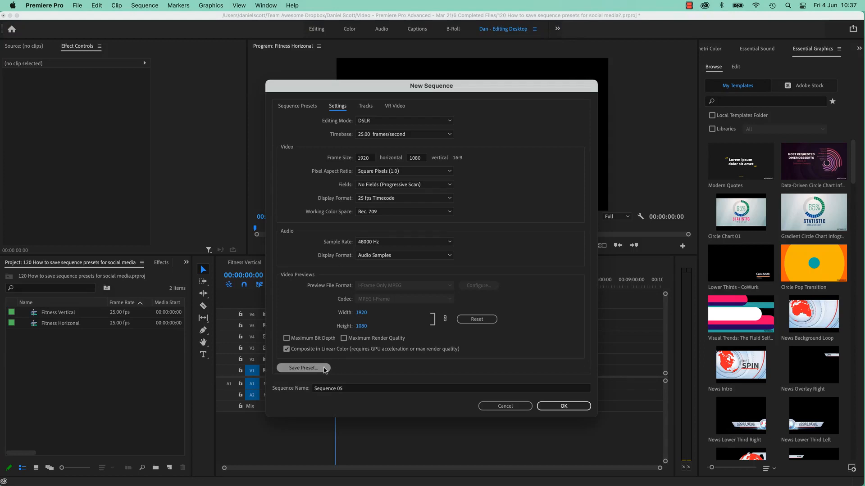
pyautogui.click(366, 106)
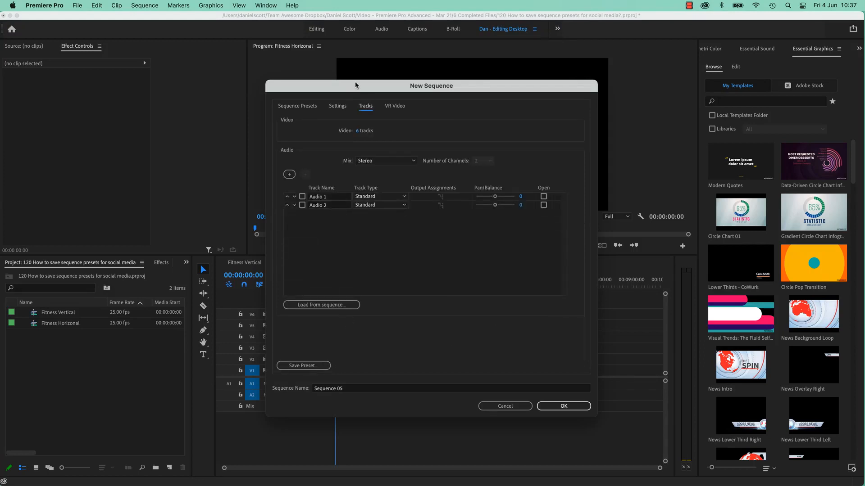